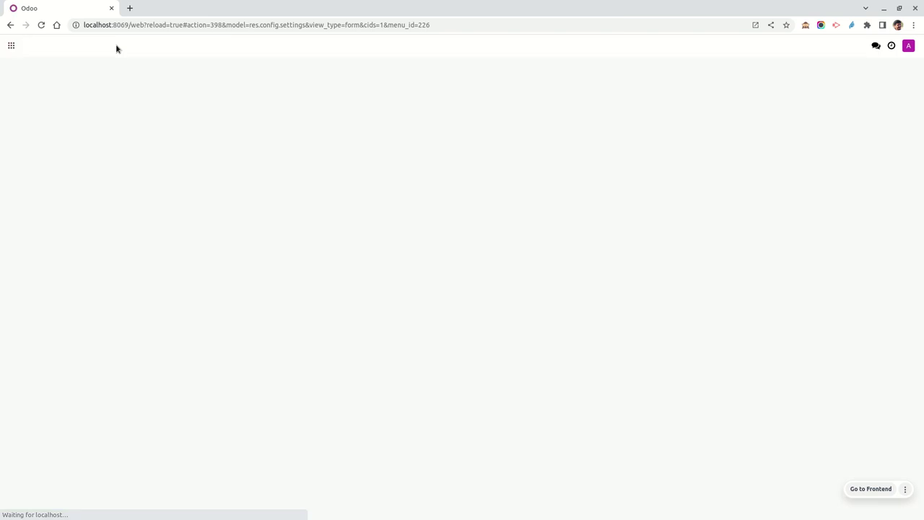
- Create a new product named "Product #1" from the Purchase product list
click(117, 47)
click(119, 62)
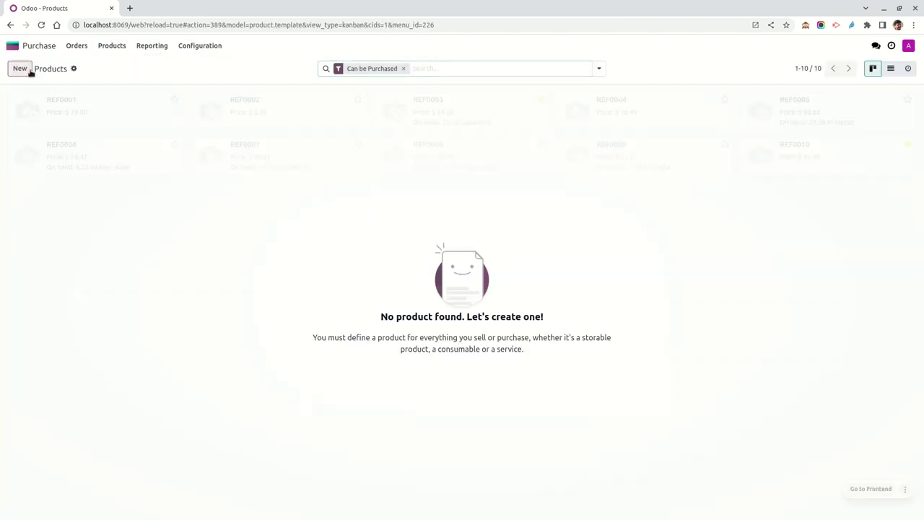
key(alt+c)
text(Prd)
key(BackSpace)
key(BackSpace)
key(BackSpace)
text(P)
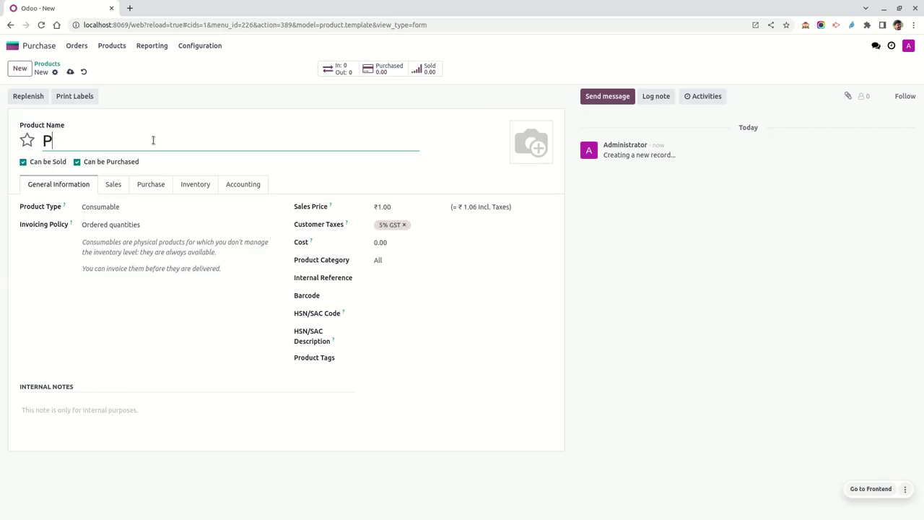
text(roduct #1)
click(104, 321)
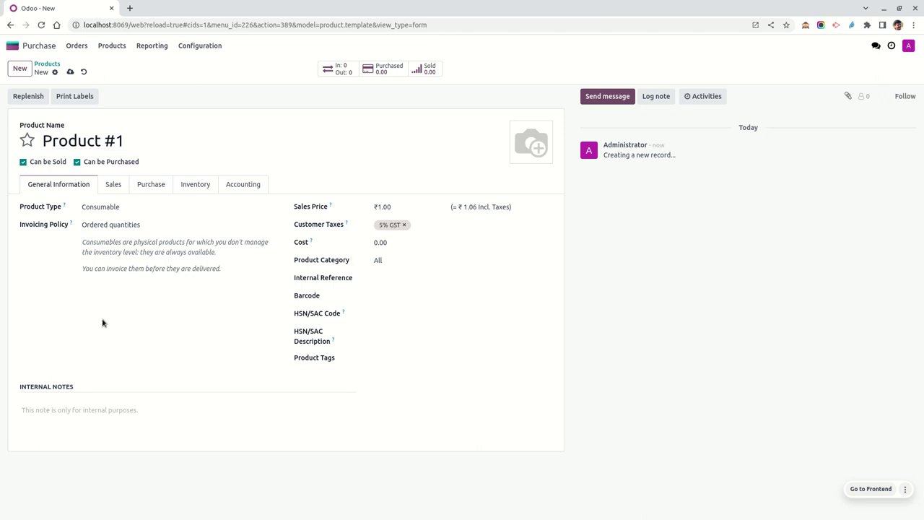
- Make Product #1 a storable product with a sales price of 200 and a cost of 100
click(122, 234)
key(Tab)
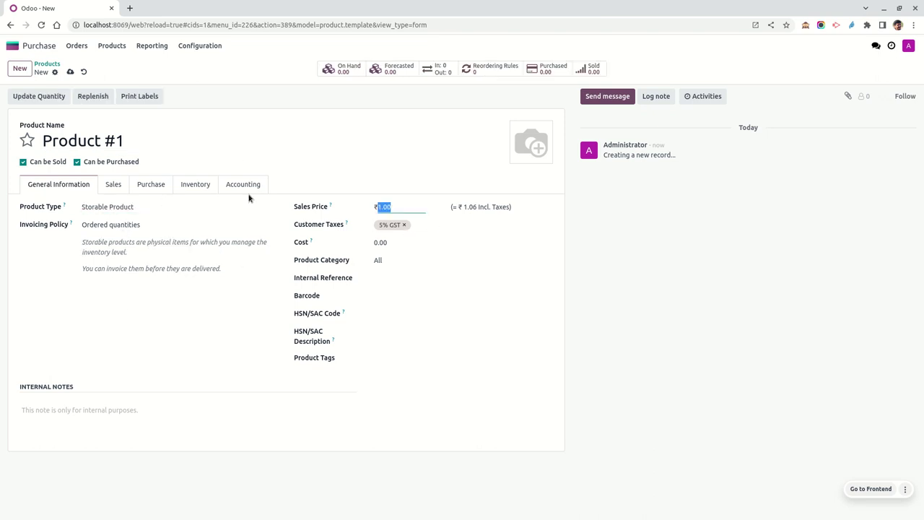
text(200)
key(Tab)
text(100)
key(Tab)
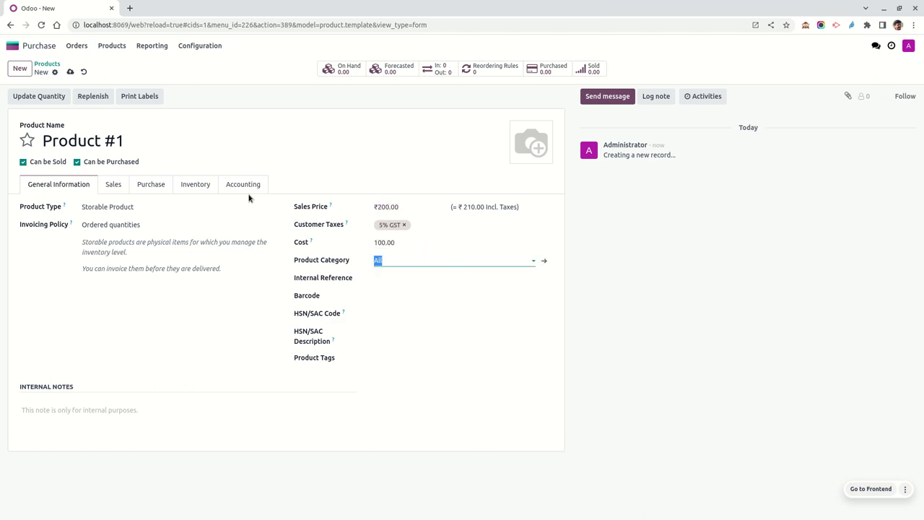
- Assign Product #1 to the All / Saleable category and open that category's record
click(516, 267)
click(427, 303)
click(543, 263)
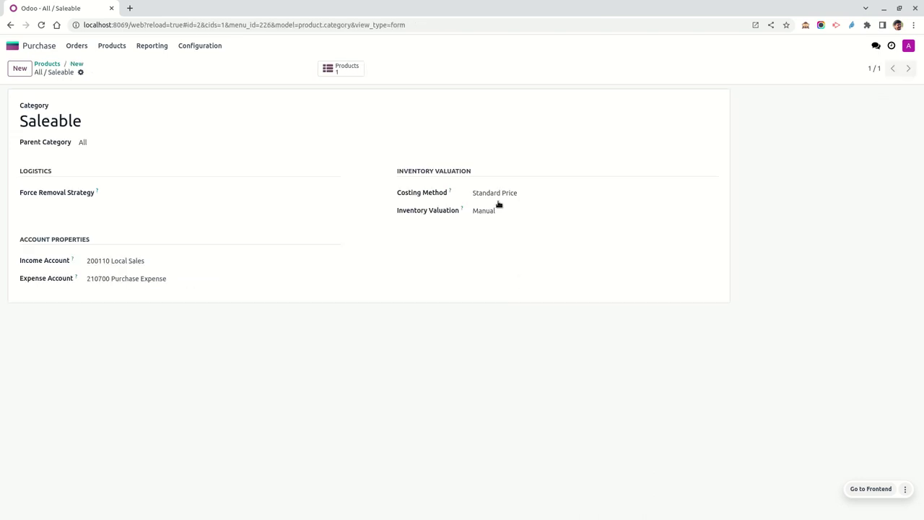
- Set the Saleable category's inventory valuation to Automated and its costing method to First In First Out (FIFO)
click(540, 211)
click(531, 235)
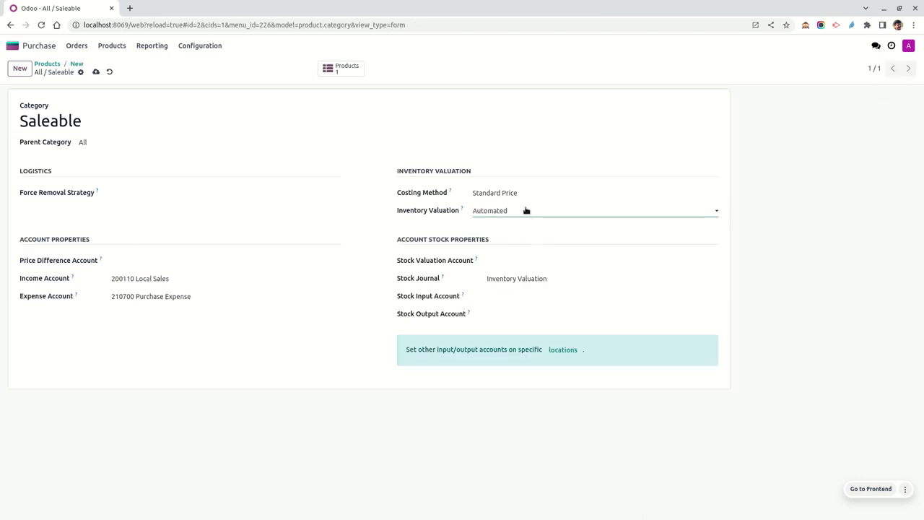
click(518, 215)
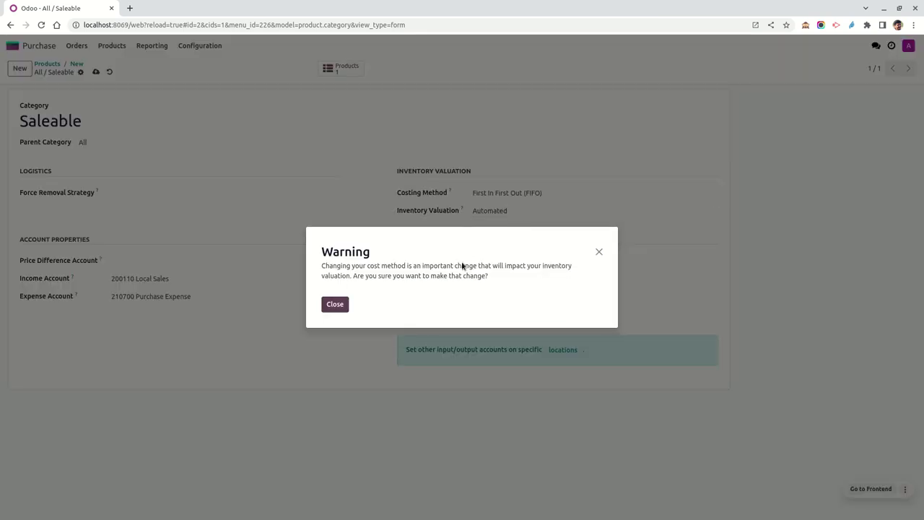
click(348, 304)
- Assign 100310 Inventories as the stock valuation account and 212300 Closing Stock as both the stock input and output accounts
click(494, 260)
text(1003)
key(Tab)
text(clo)
key(Tab)
text(clo)
key(Return)
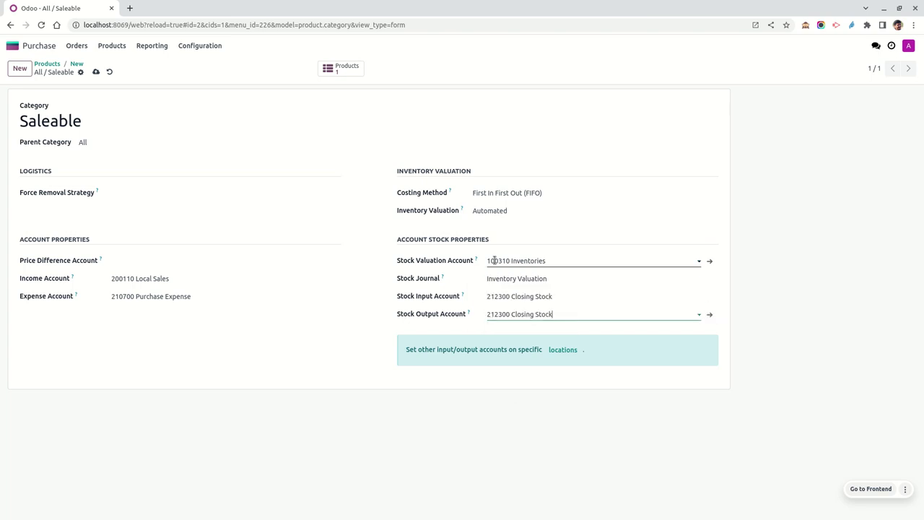
- Open the category's 212300 Closing Stock output account, save its record and return to the Saleable category
click(711, 316)
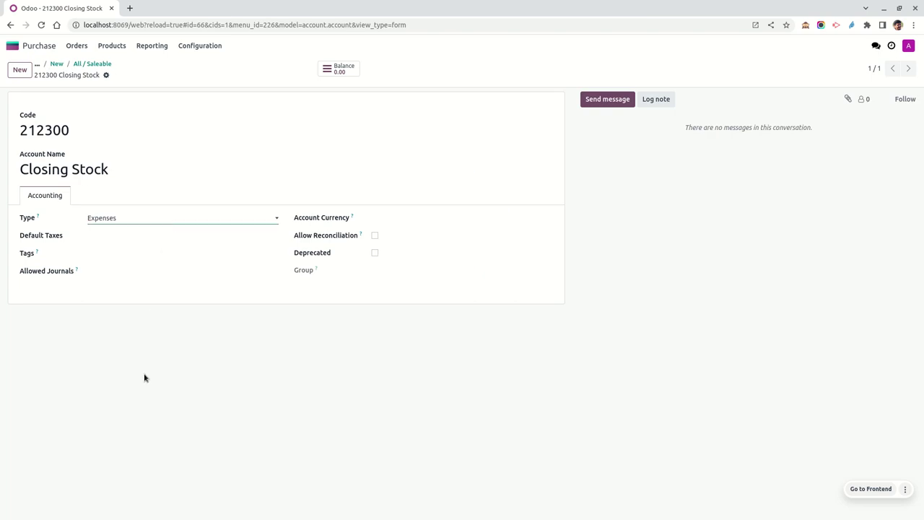
click(121, 75)
click(87, 64)
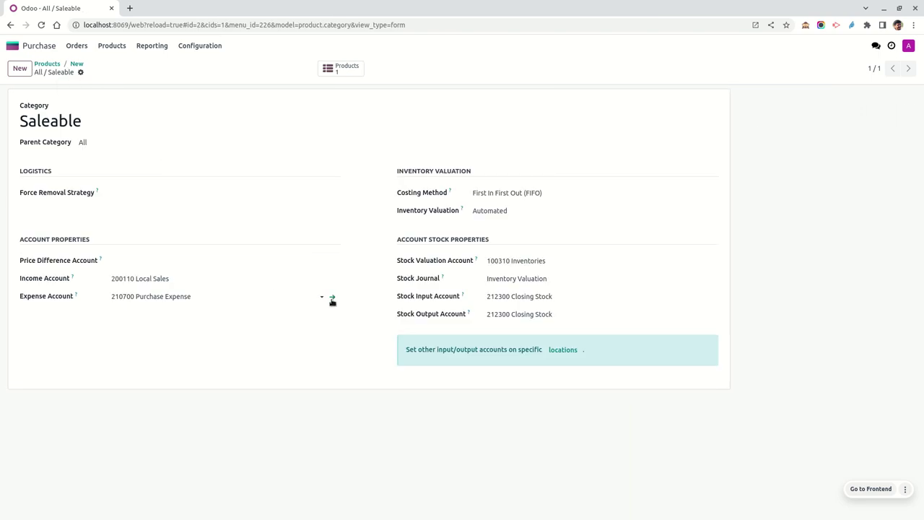
- Set the 210700 Purchase Expense account's type to Cost of Revenue, save it and return to the product list
click(332, 296)
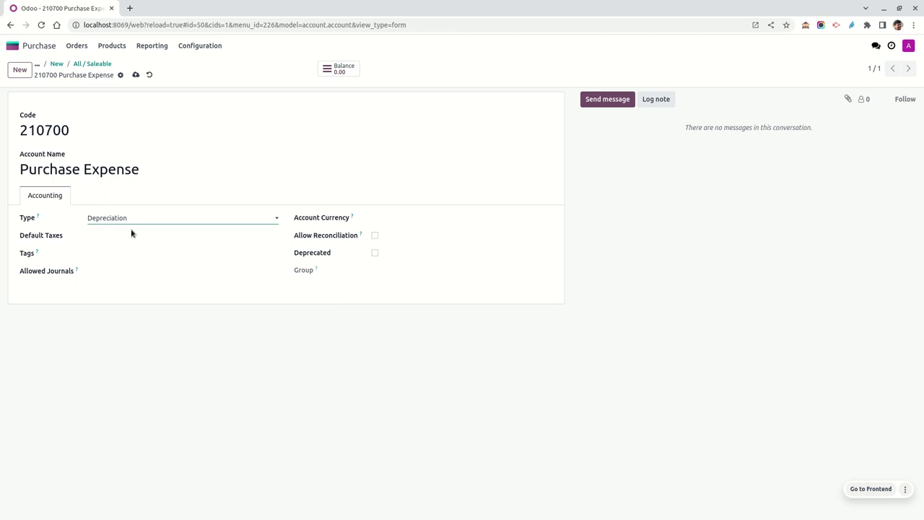
key(Down)
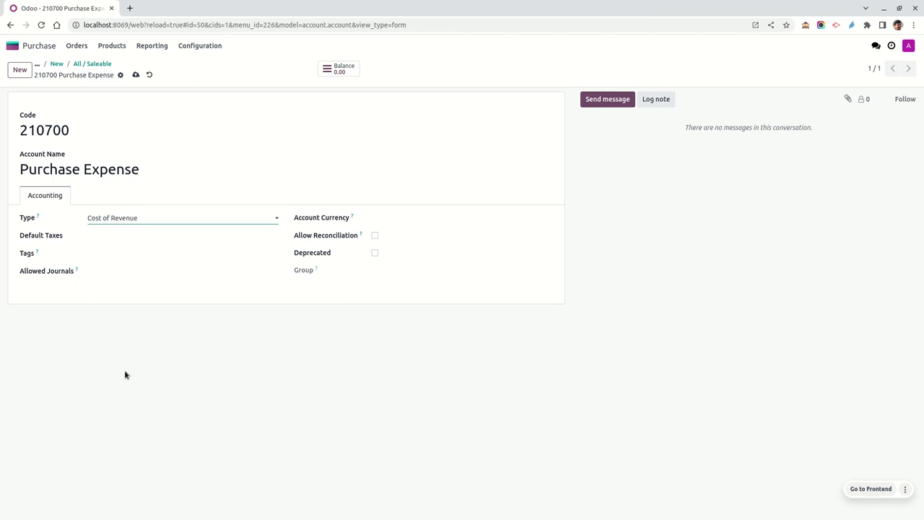
click(134, 75)
click(94, 65)
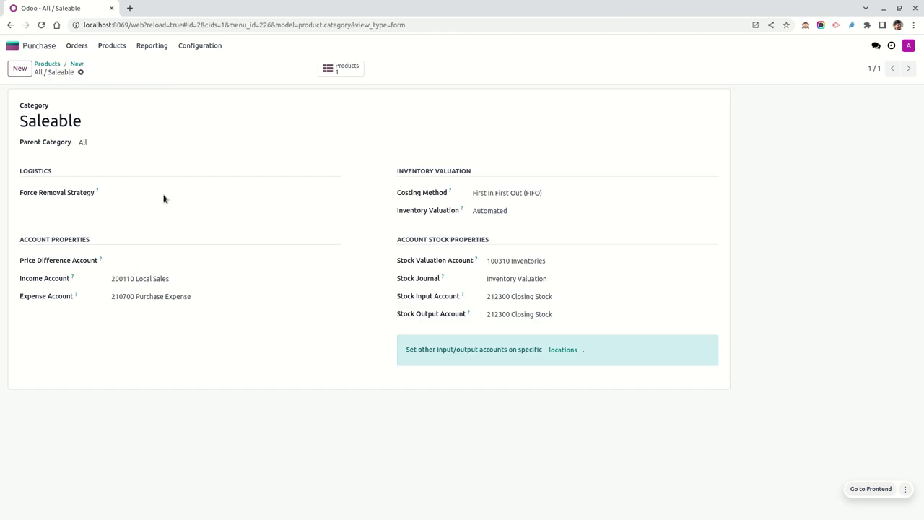
click(77, 64)
click(48, 64)
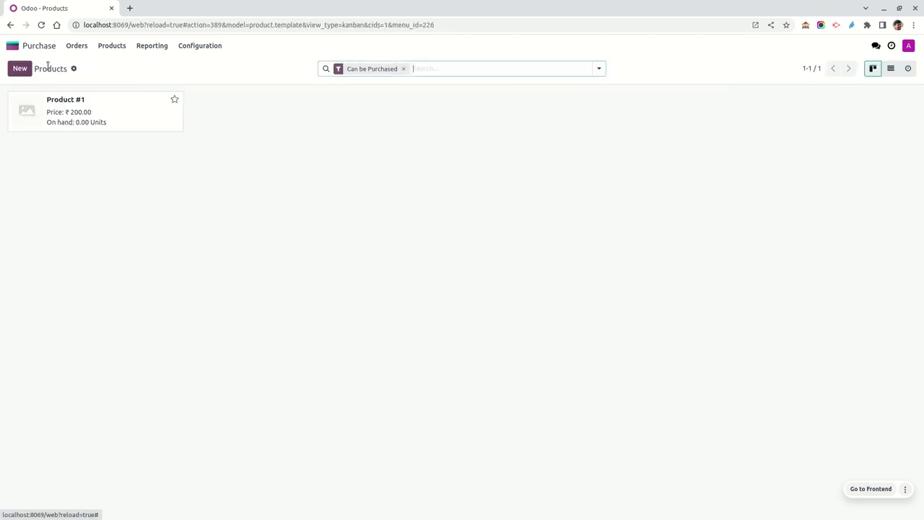
- Open the Inventory stock report to check Product #1's unit cost, total value and on-hand quantity
click(16, 48)
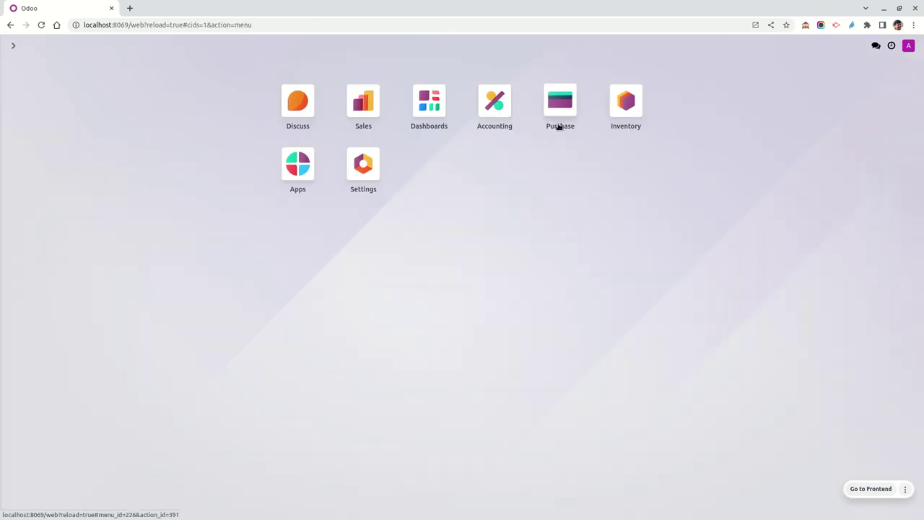
click(626, 102)
click(205, 46)
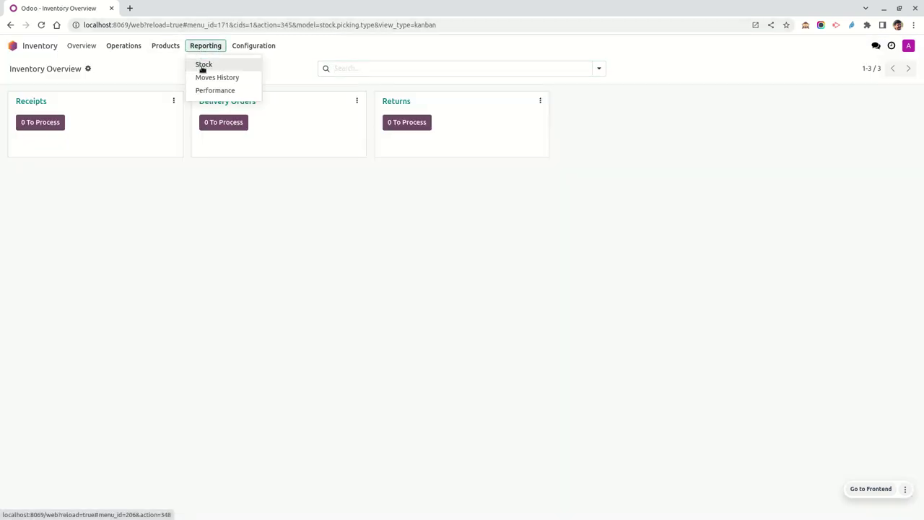
click(202, 65)
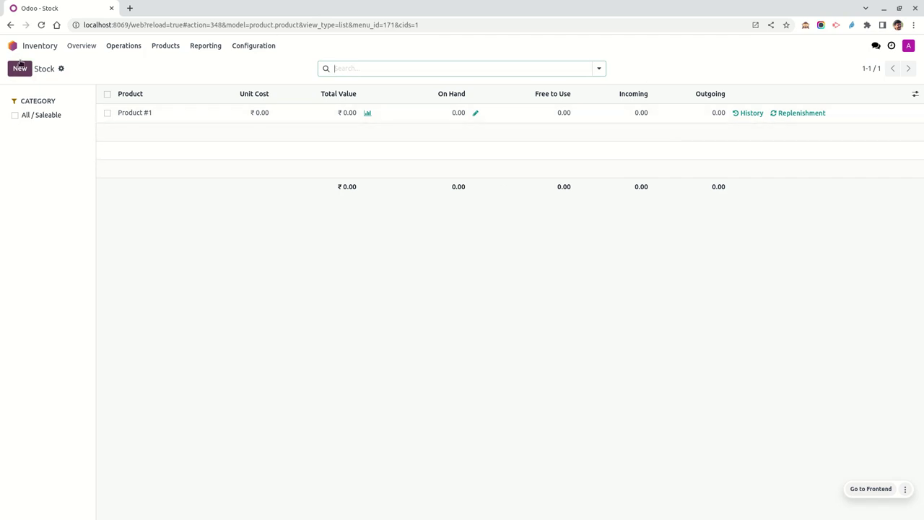
- Start a new request for quotation in Purchase with a newly created vendor named "Supplier"
click(12, 46)
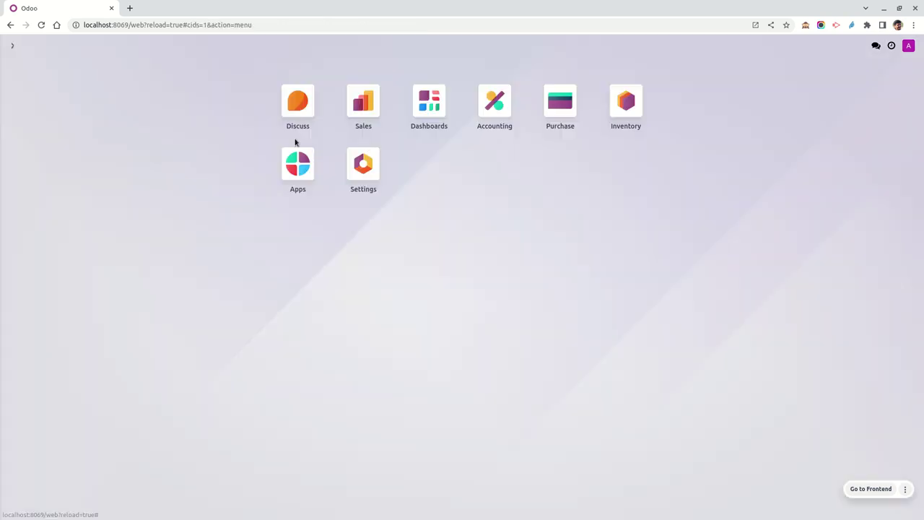
click(558, 104)
click(20, 68)
click(202, 162)
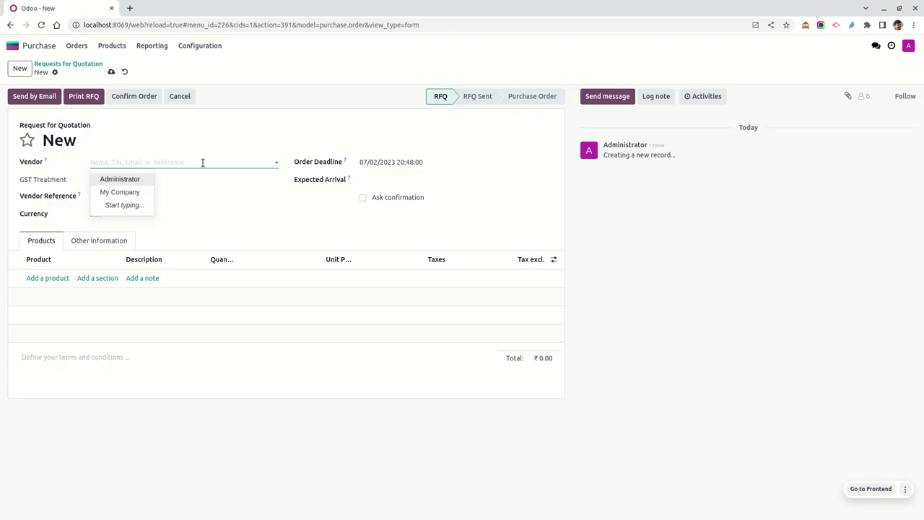
text(Supplier)
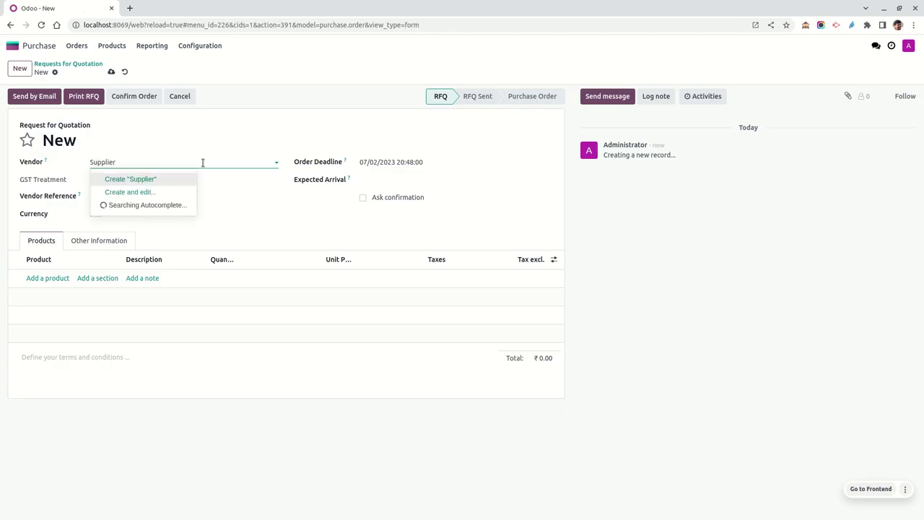
key(Return)
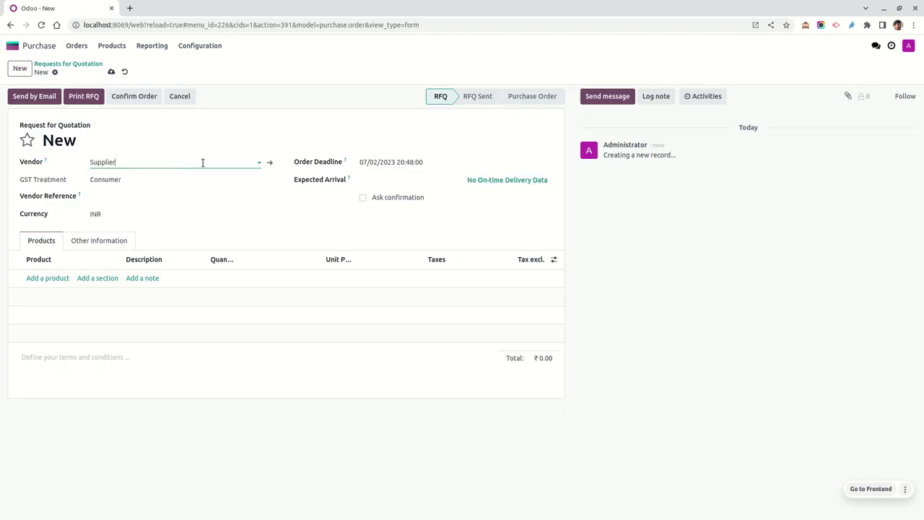
- Add Product #1 to the request for quotation with a quantity of 10 and save it
click(40, 278)
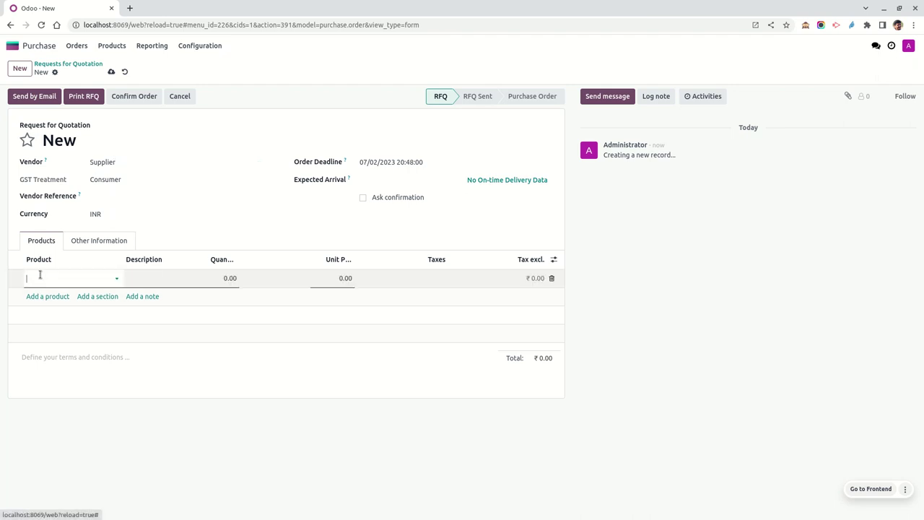
click(45, 293)
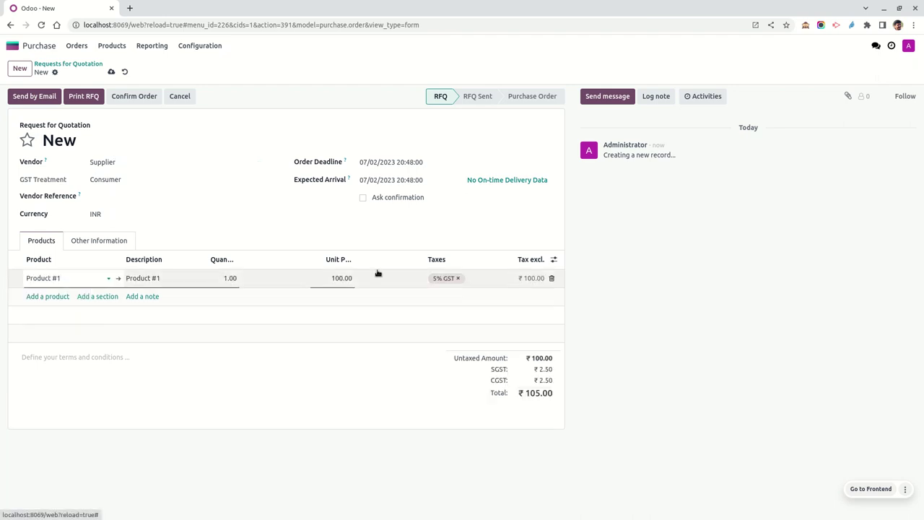
click(112, 72)
click(217, 277)
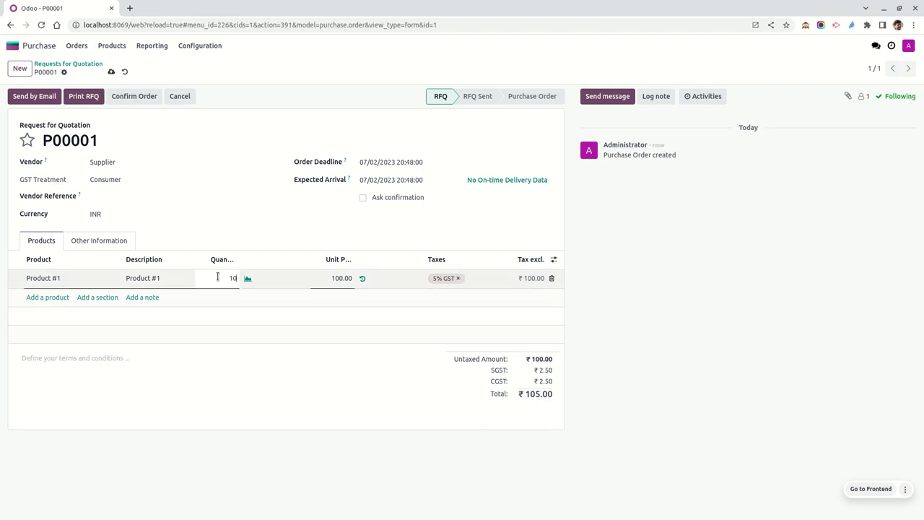
click(250, 400)
click(111, 72)
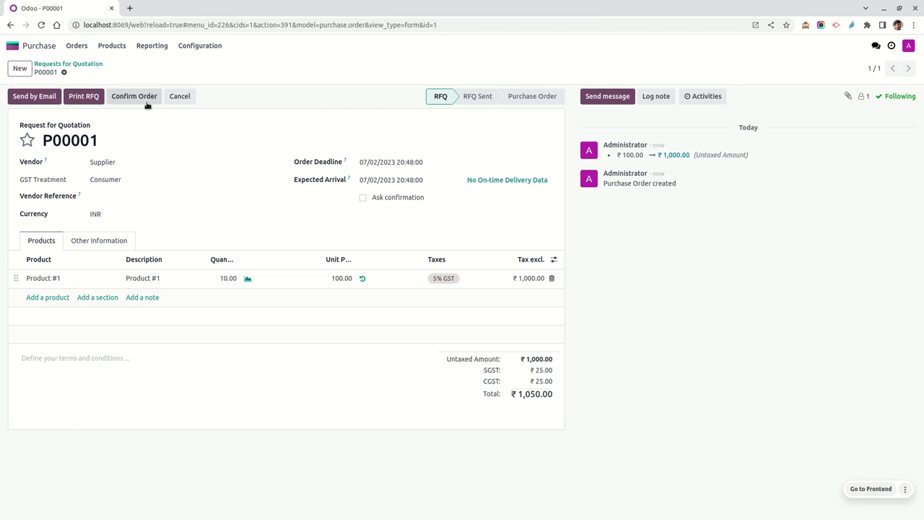
- Confirm the purchase order and validate the receipt of its products
click(135, 96)
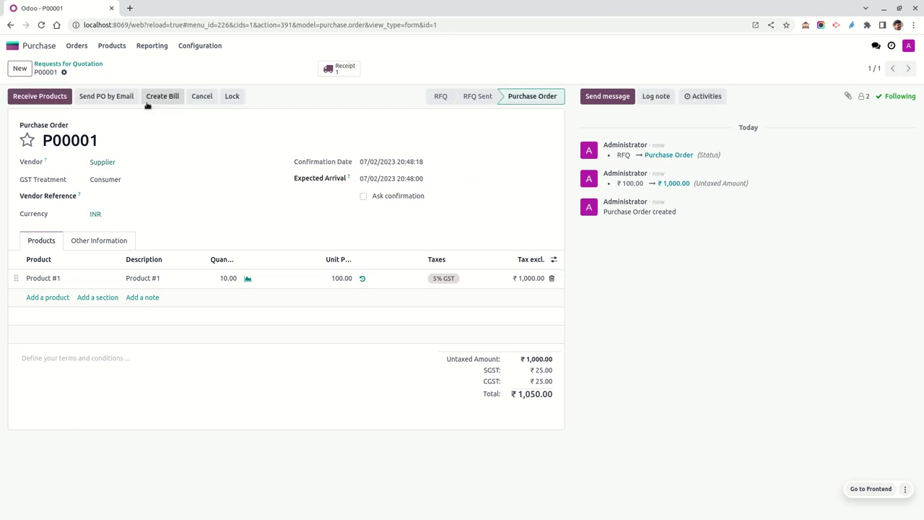
click(56, 101)
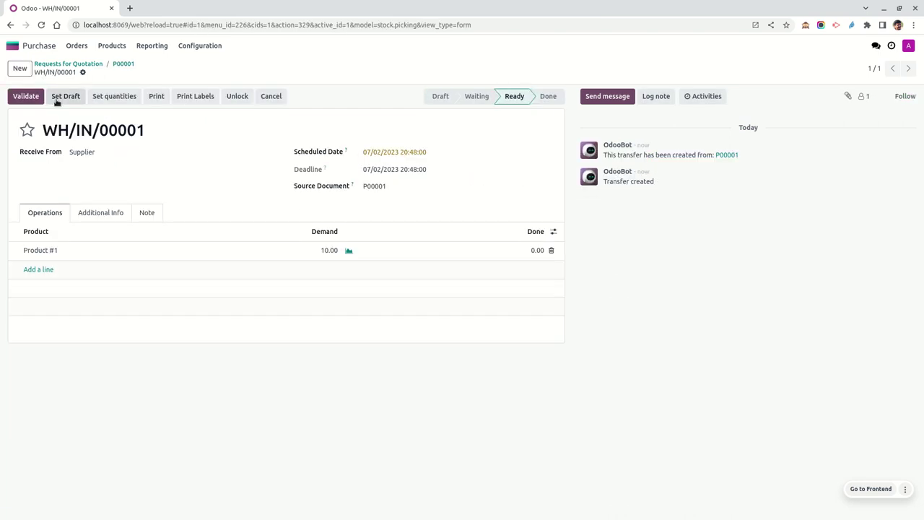
click(26, 96)
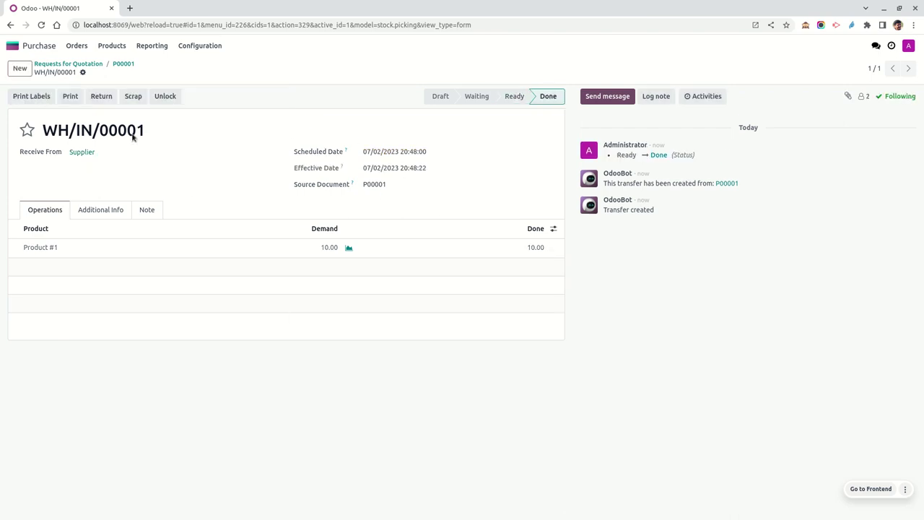
- Create the vendor bill from the purchase order, set its bill date to 07/02/2023 and confirm it
click(131, 66)
click(36, 97)
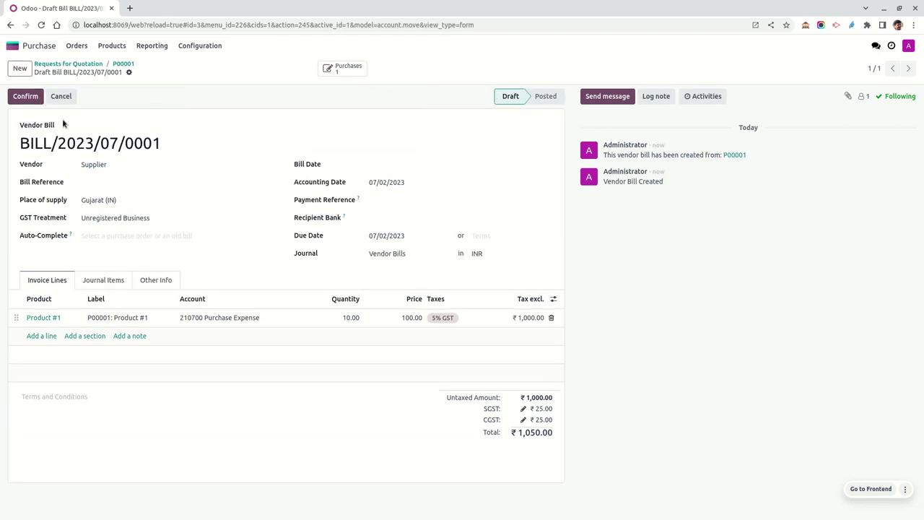
click(32, 96)
click(335, 299)
click(390, 164)
click(402, 260)
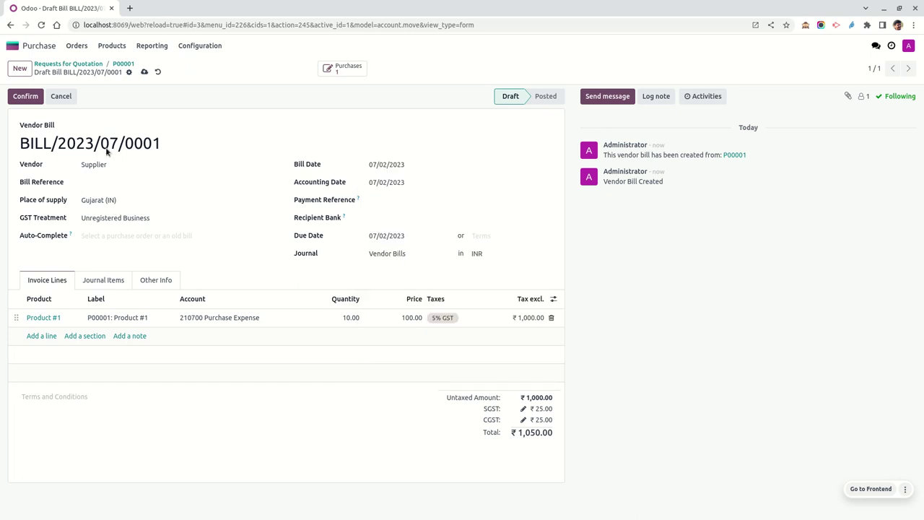
click(29, 96)
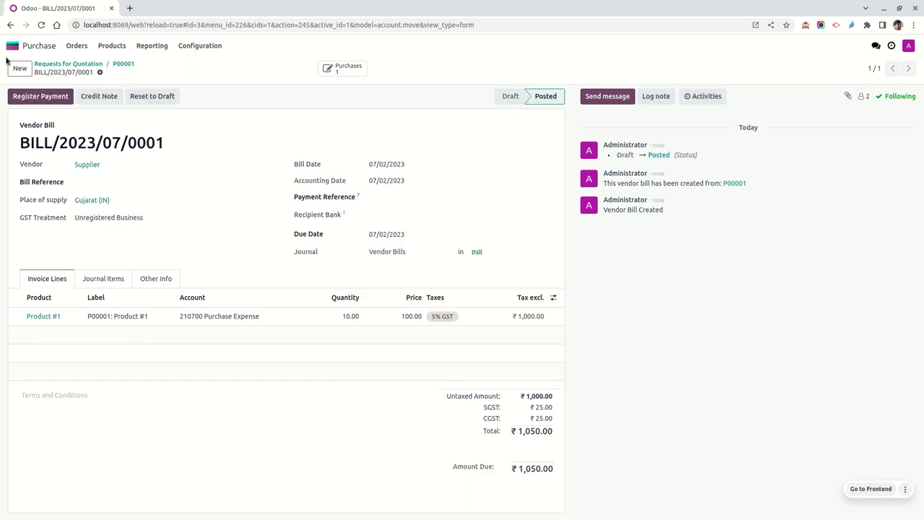
- Review Product #1's stock quantity and valuation in the Inventory stock report, then return to the app overview
click(12, 45)
click(620, 122)
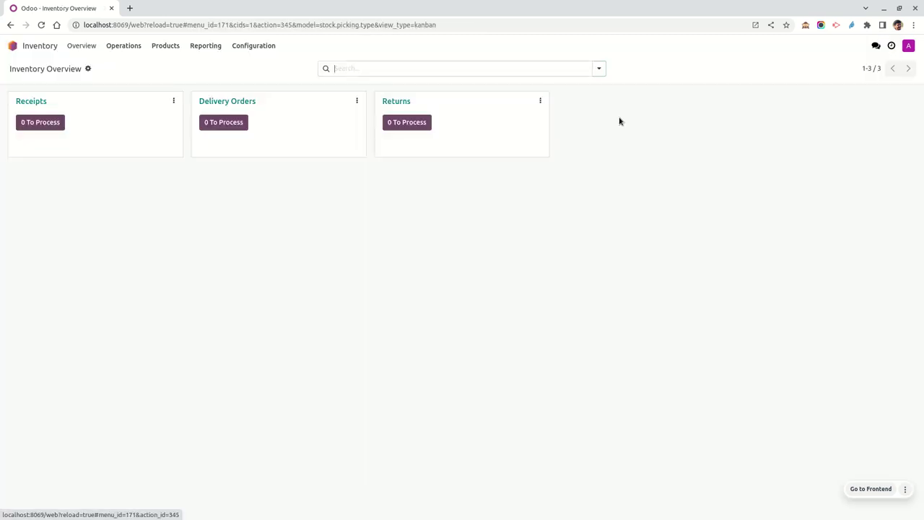
click(206, 46)
click(206, 66)
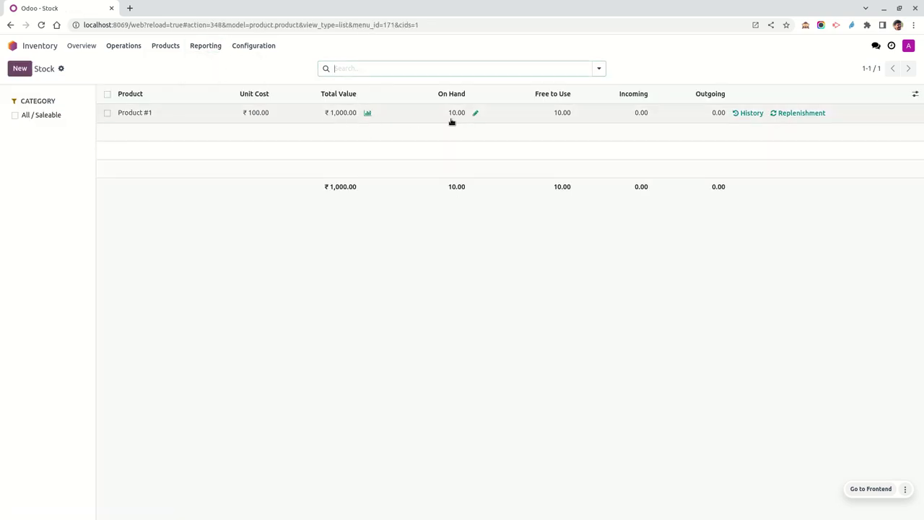
click(12, 46)
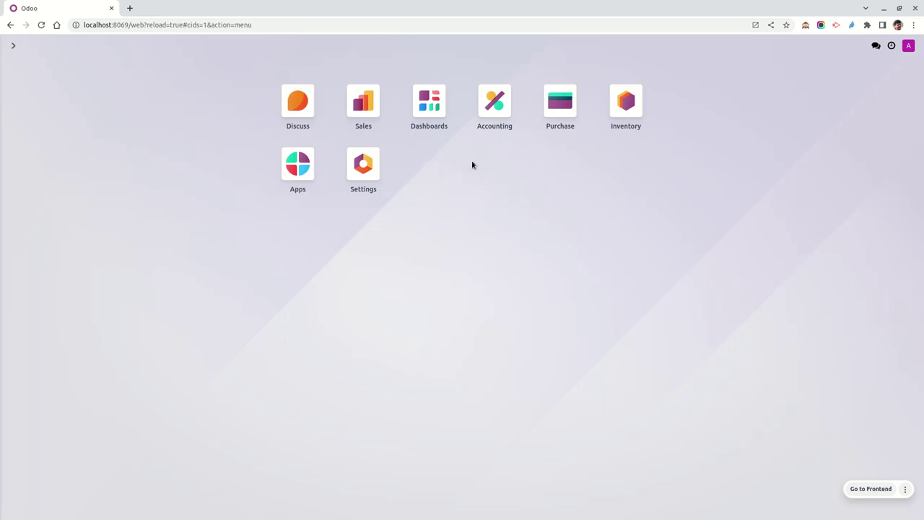
- Examine the Inventories balance in the accounting Balance Sheet and the Cost of Revenue accounts in the Profit and Loss report behind Current Year Earnings
click(503, 115)
click(257, 46)
click(268, 79)
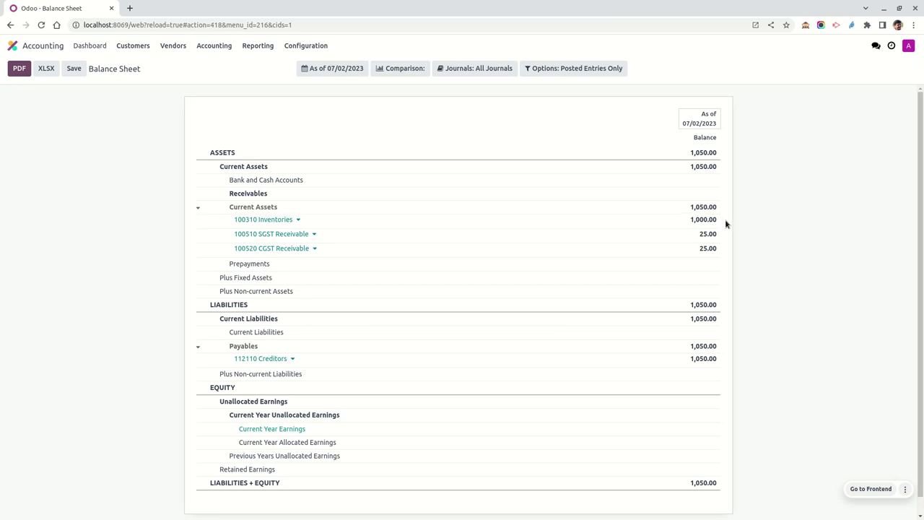
scroll(362, 346, down, 1)
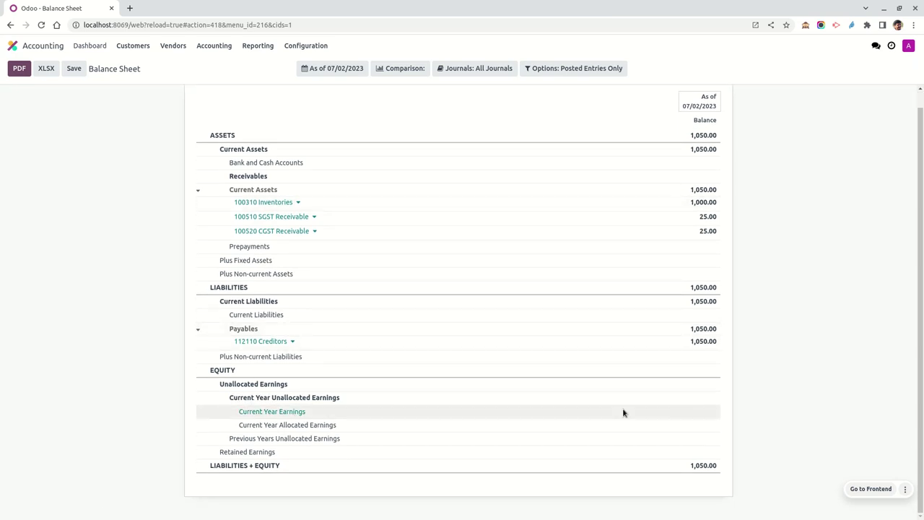
click(292, 412)
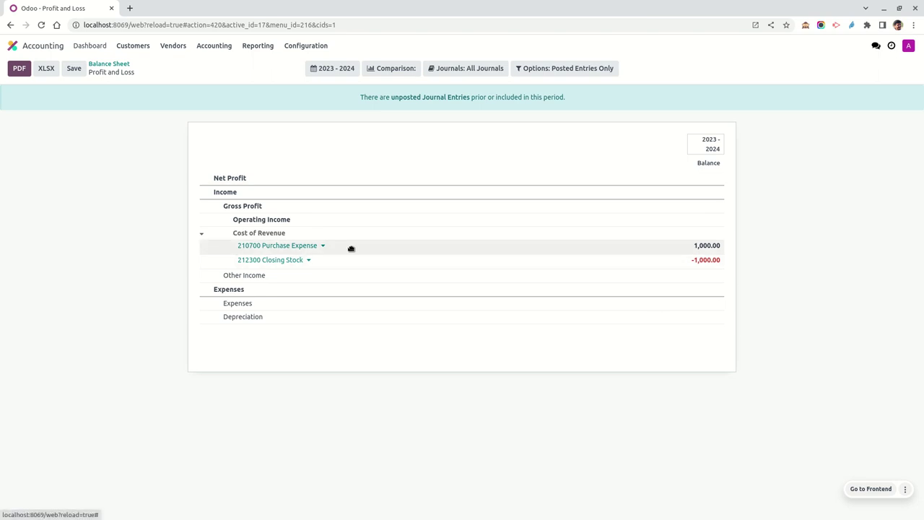
drag(722, 264, 213, 249)
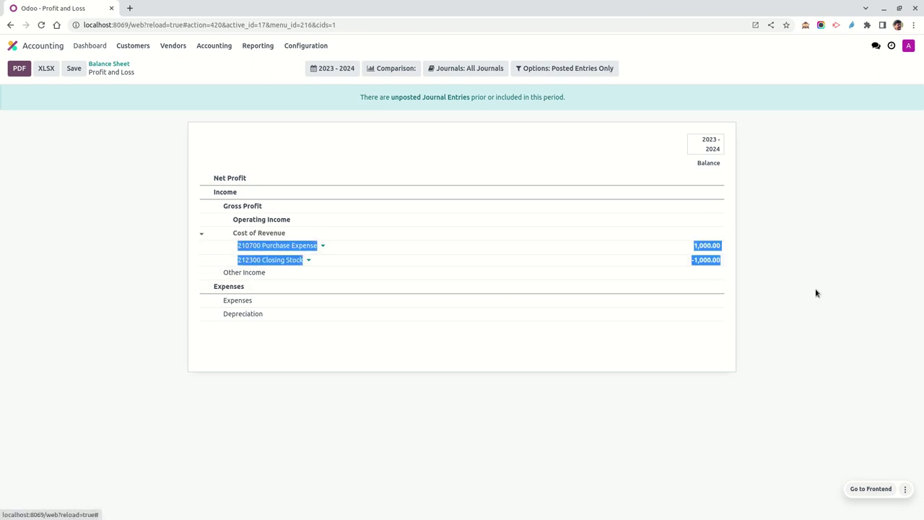
- Start a new sales quotation and create "Customer" as its customer
click(14, 45)
click(367, 105)
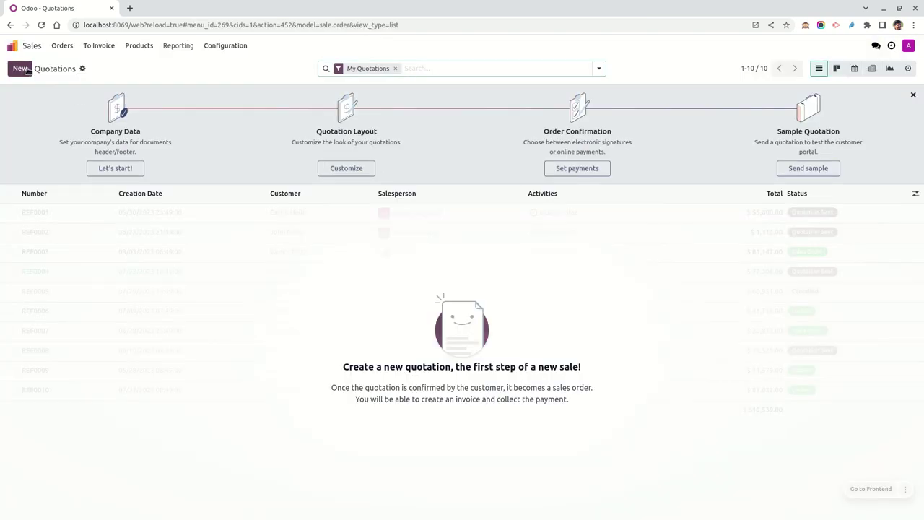
click(19, 67)
text(Cu)
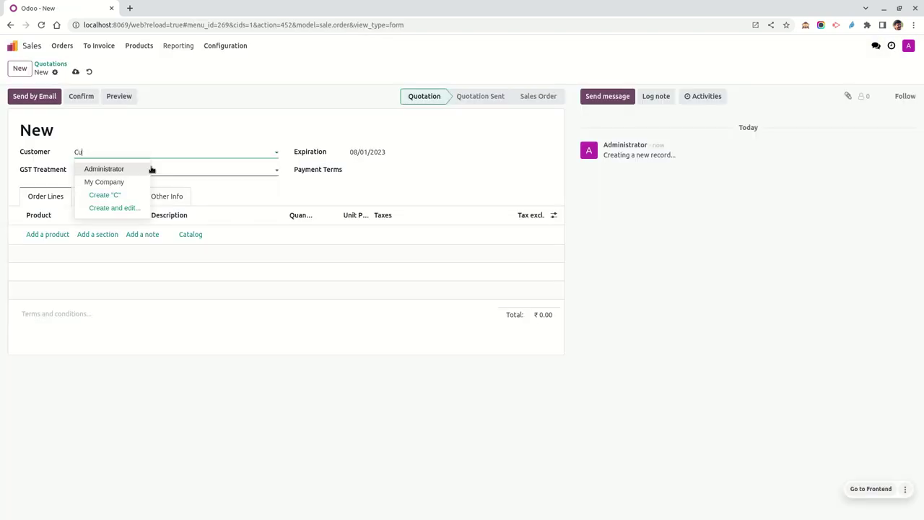
text(stomer)
click(151, 169)
- Add Product #1 to the quotation's order lines with a quantity of 6
click(50, 234)
click(53, 250)
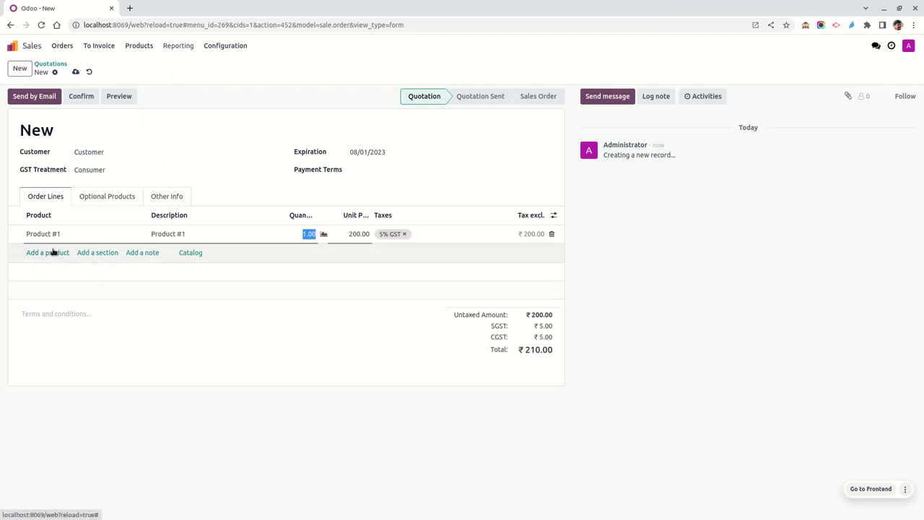
text(6)
click(94, 397)
- Confirm the sales order and validate the delivery of its products
click(81, 99)
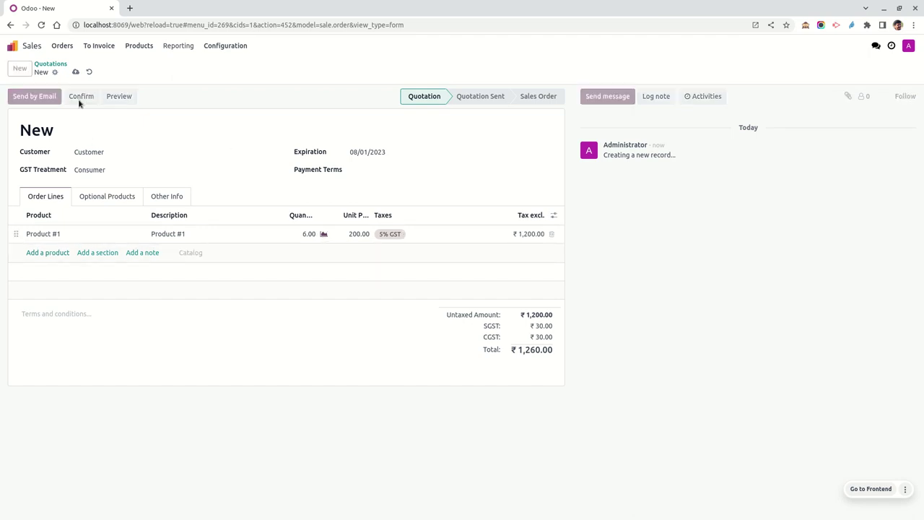
click(340, 68)
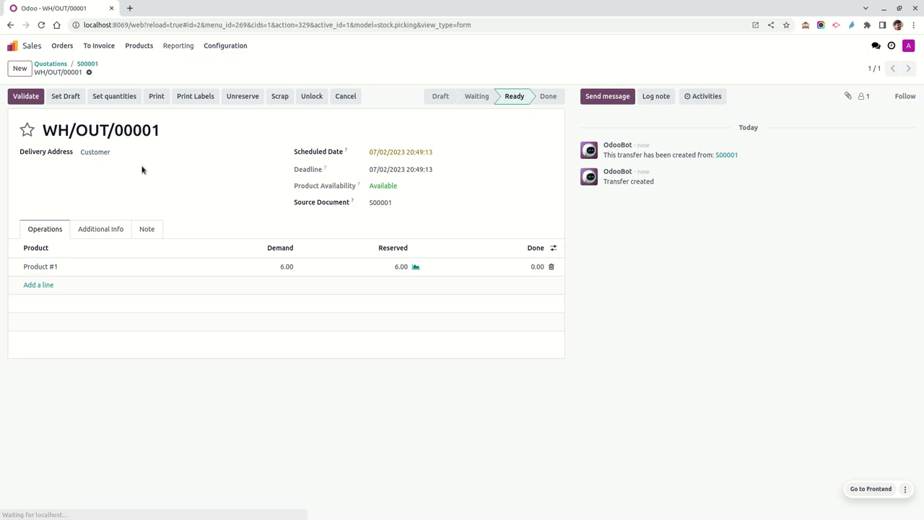
click(26, 98)
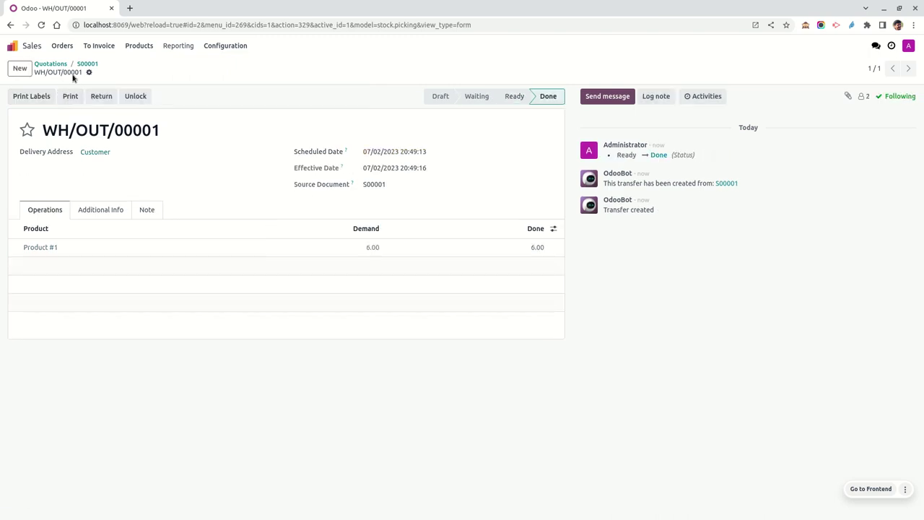
- Create the customer invoice from the sales order and confirm it
click(87, 64)
click(34, 98)
click(245, 324)
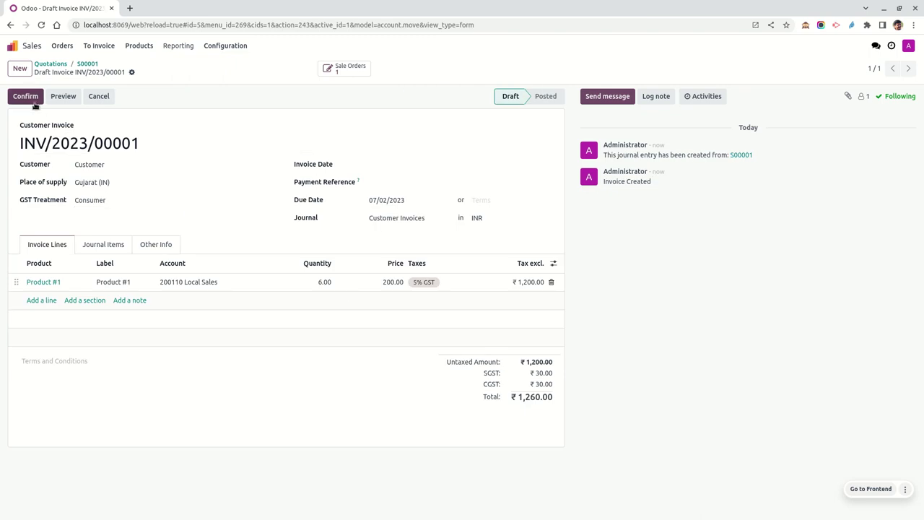
click(26, 97)
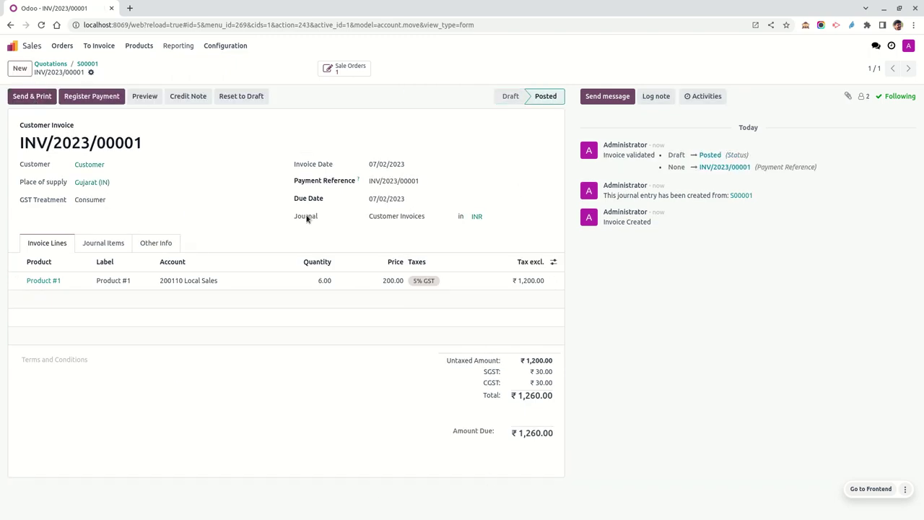
- Check Product #1's on-hand quantity and total value in the Inventory stock report
click(16, 44)
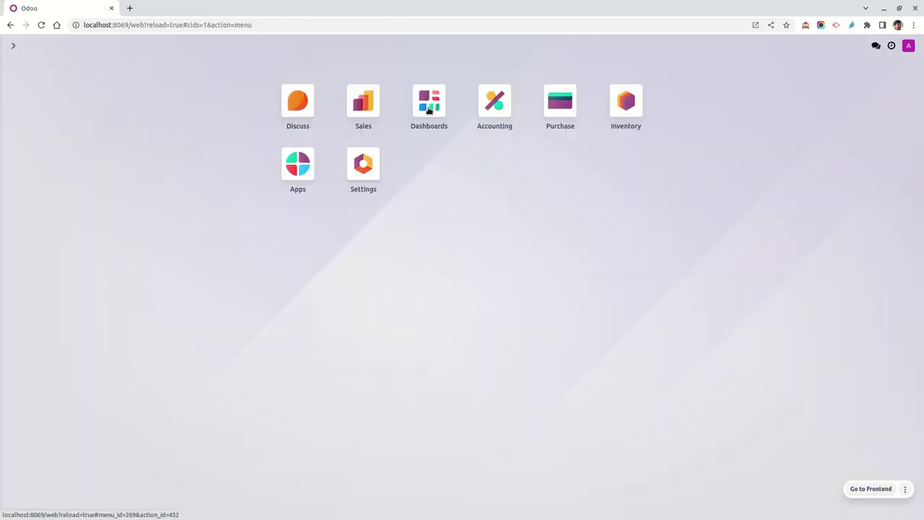
click(613, 115)
click(205, 46)
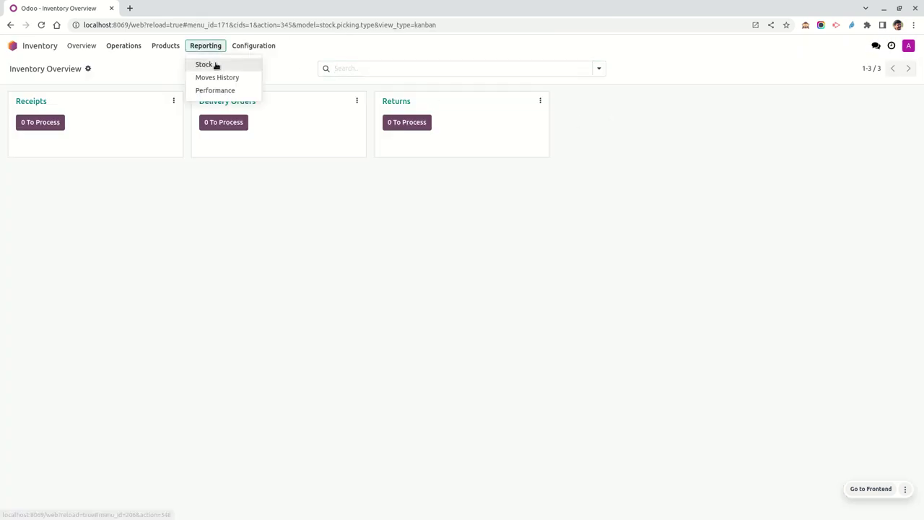
click(216, 64)
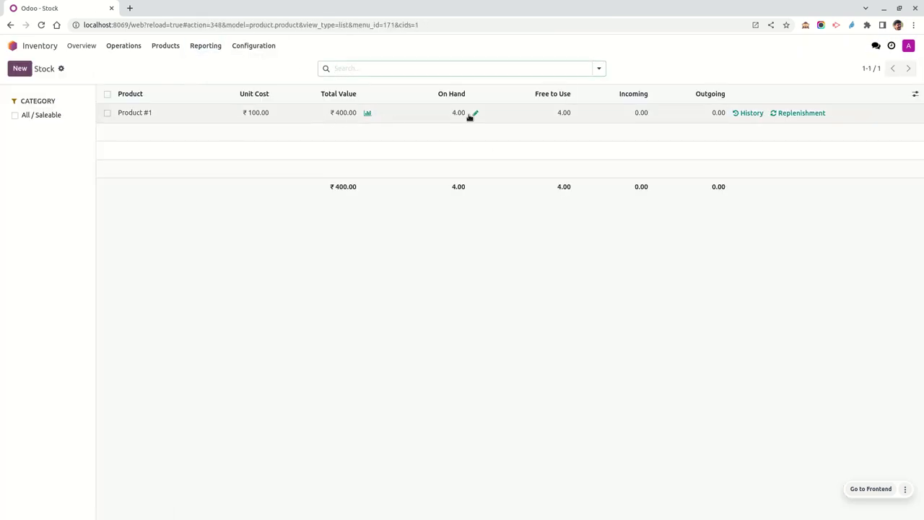
- Examine the Inventories account under Current Assets in the accounting Balance Sheet
click(12, 46)
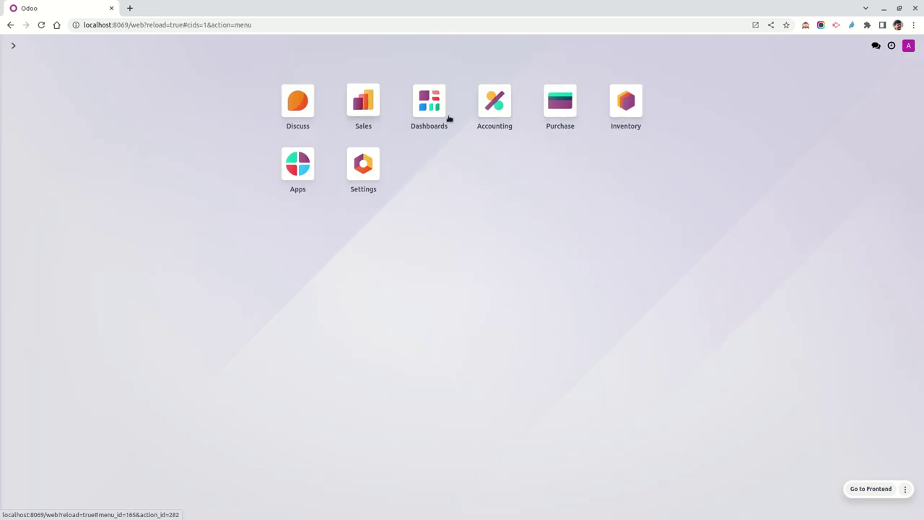
click(484, 109)
click(249, 47)
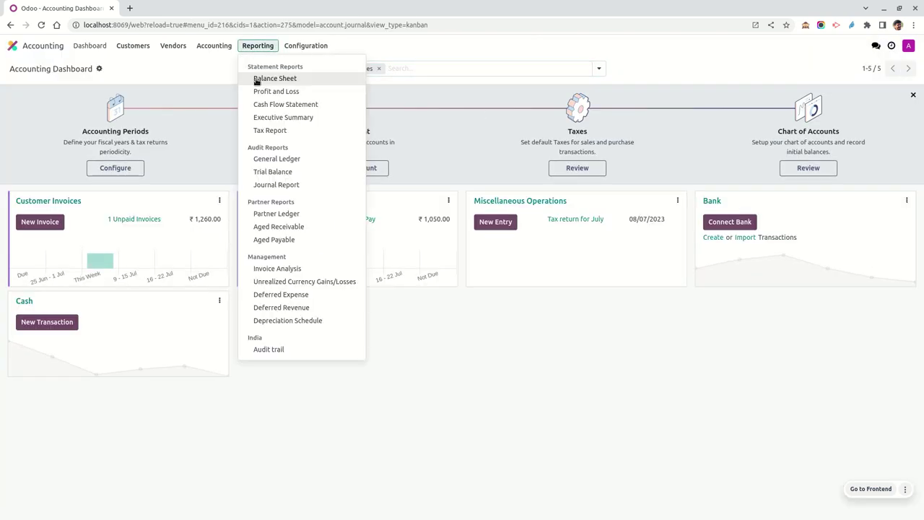
click(256, 78)
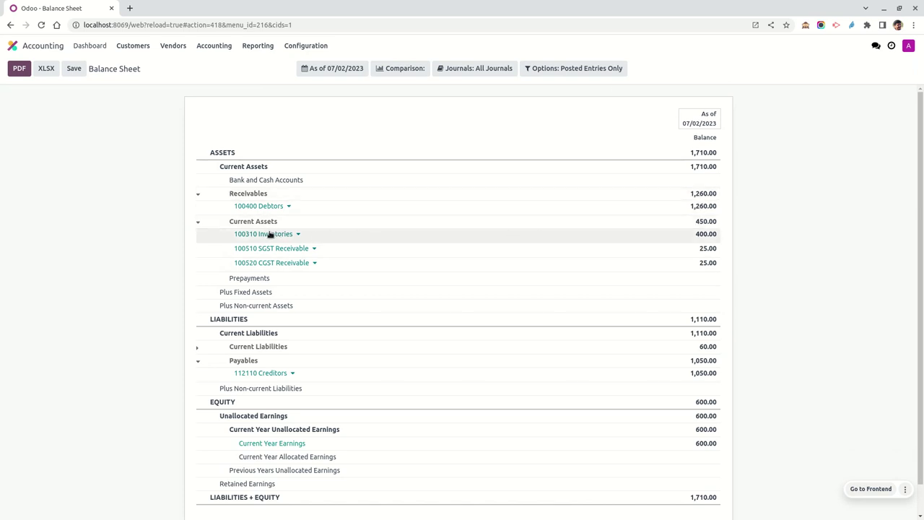
mouse_move(695, 240)
mouse_down()
mouse_move(721, 237)
mouse_move(691, 239)
mouse_up()
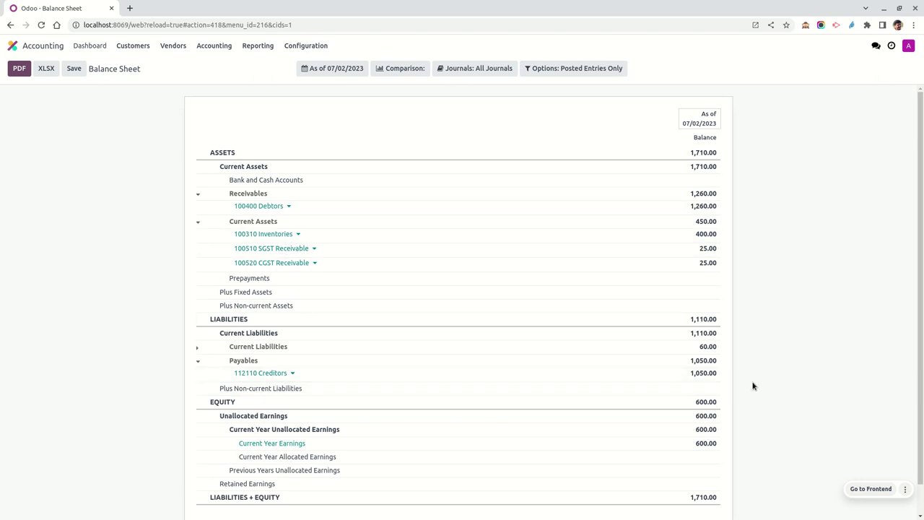
- Review Net Profit in the Profit and Loss report behind Current Year Earnings, and recheck the Inventories balance in the Balance Sheet
click(294, 444)
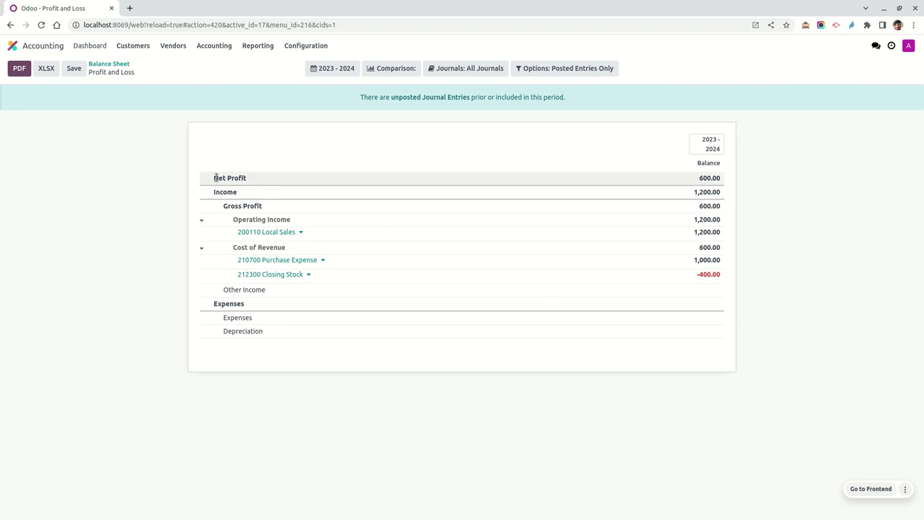
drag(214, 178, 724, 183)
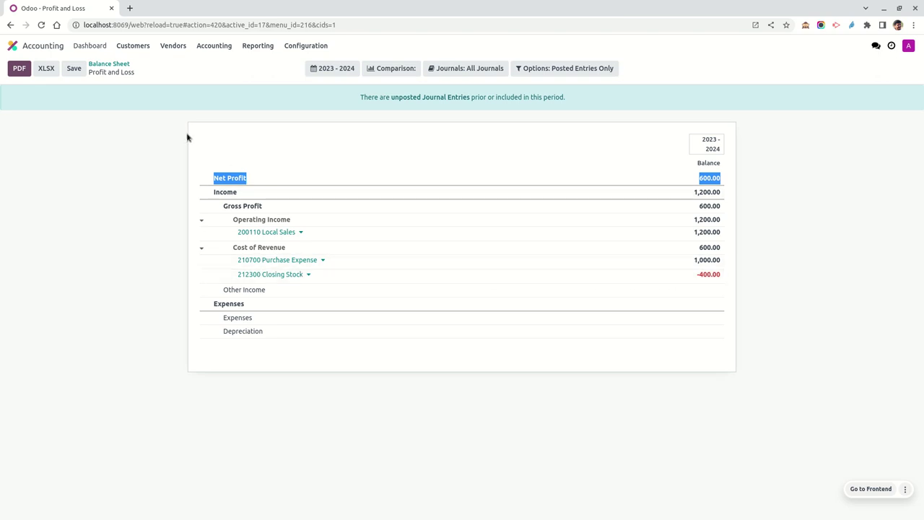
click(122, 65)
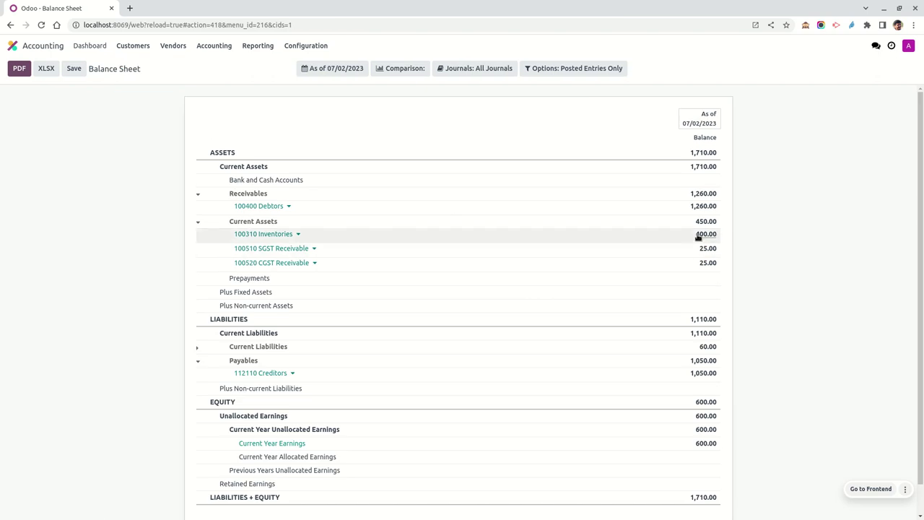
drag(693, 237, 727, 238)
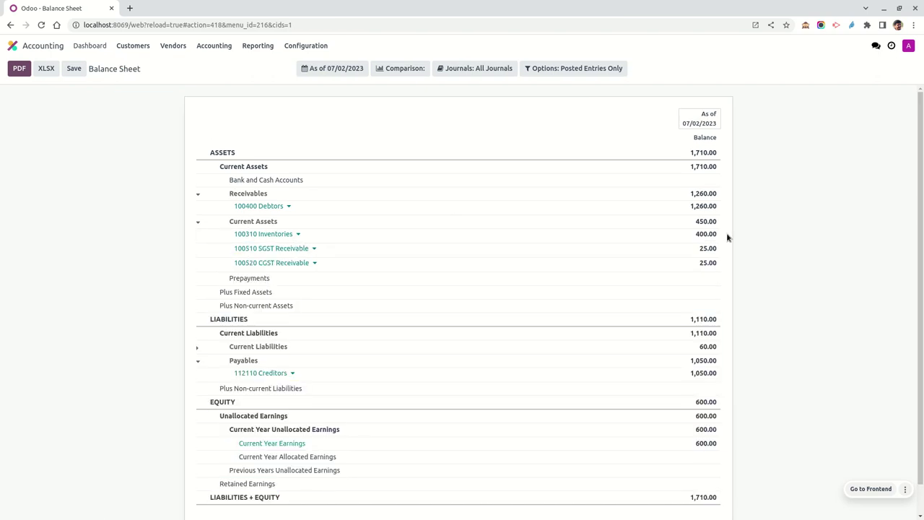